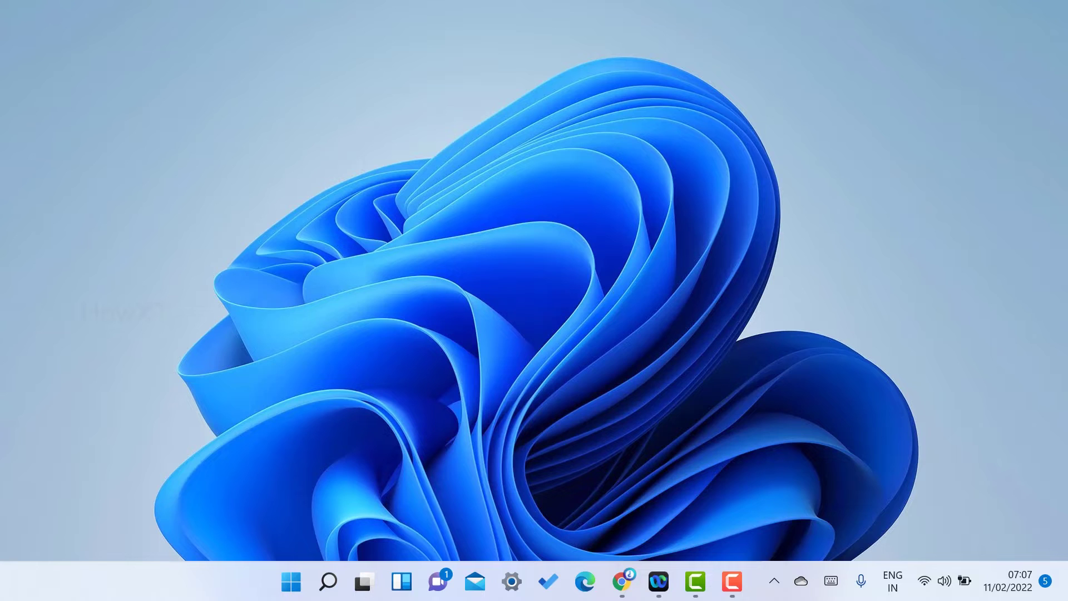
- Open File Explorer on Documents and scroll down to the impofile, Important and Print folders
key(super+e)
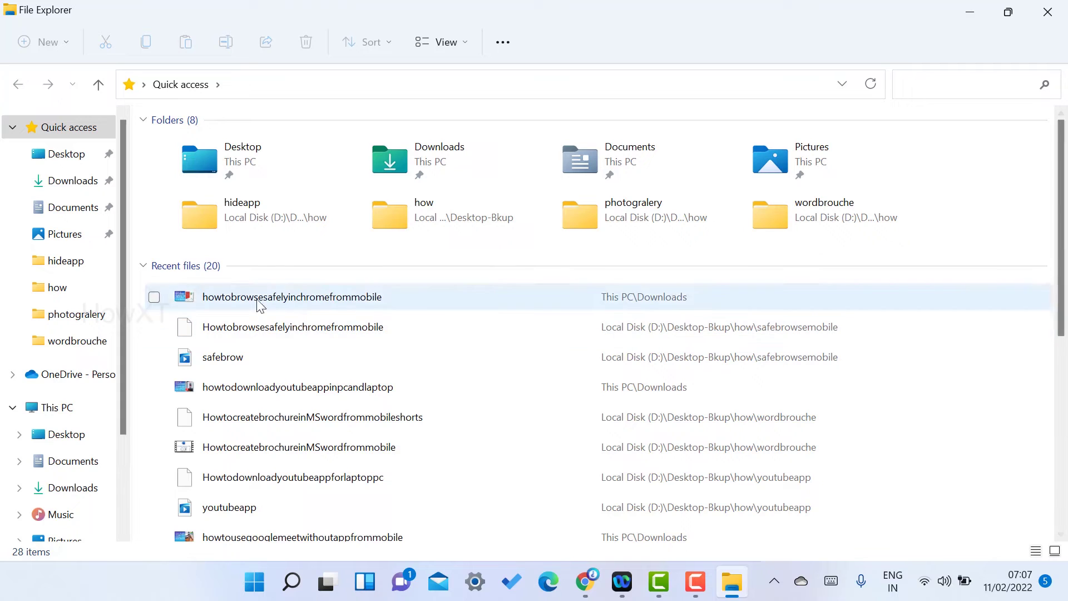
click(93, 214)
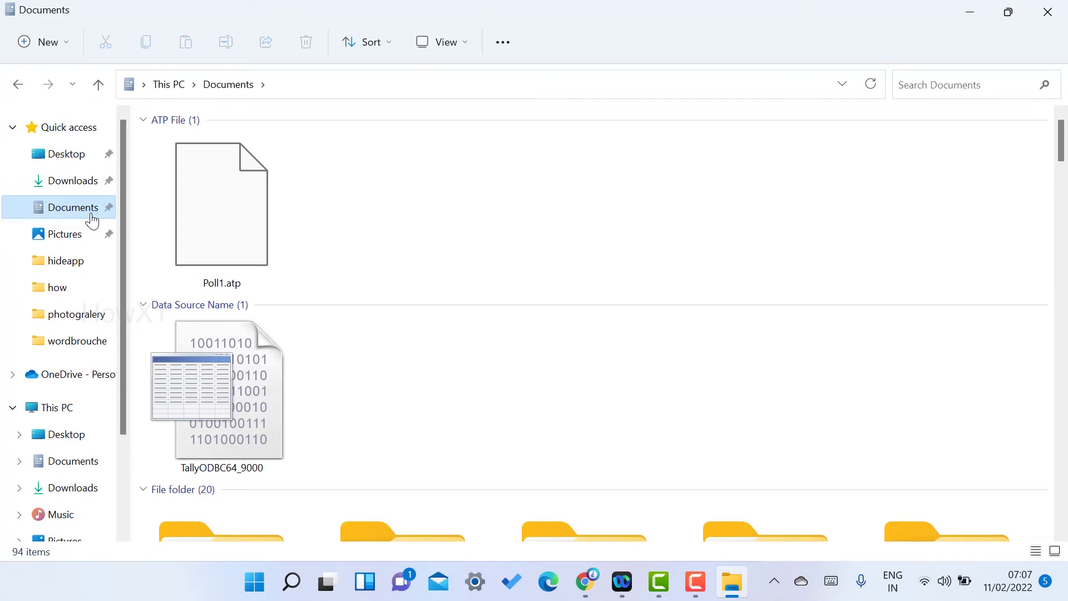
scroll(483, 215, down, 5)
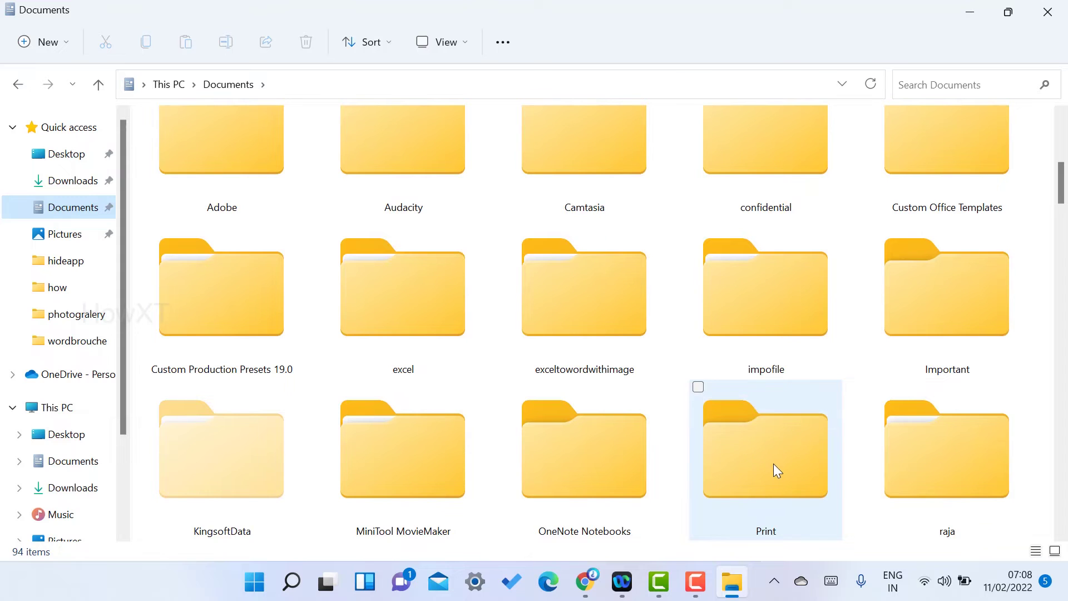
mouse_move(774, 464)
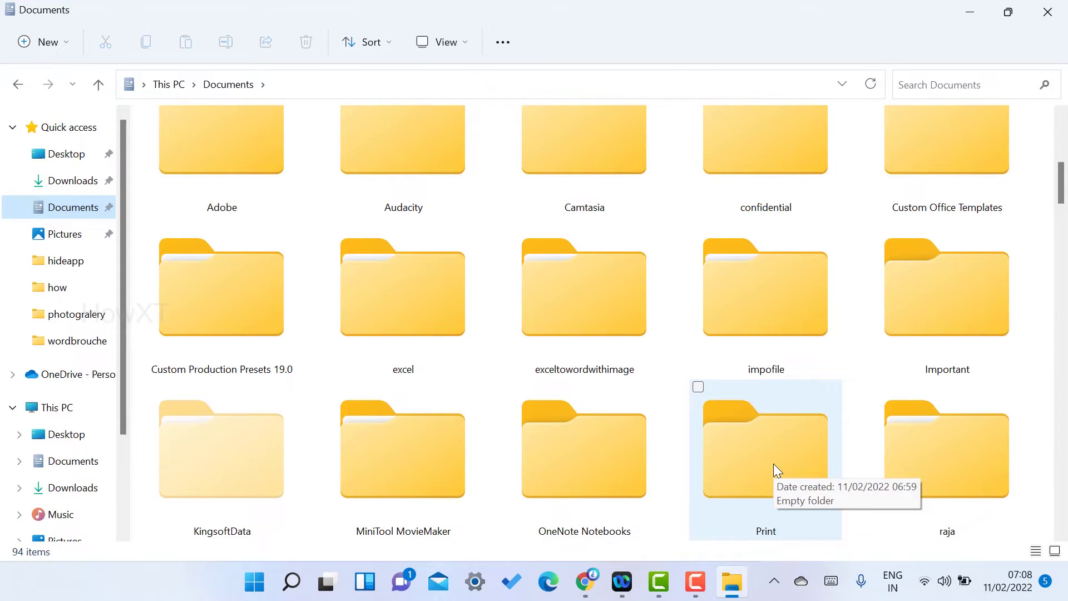
- Open the Print folder's Properties on the Customise tab
right_click(779, 458)
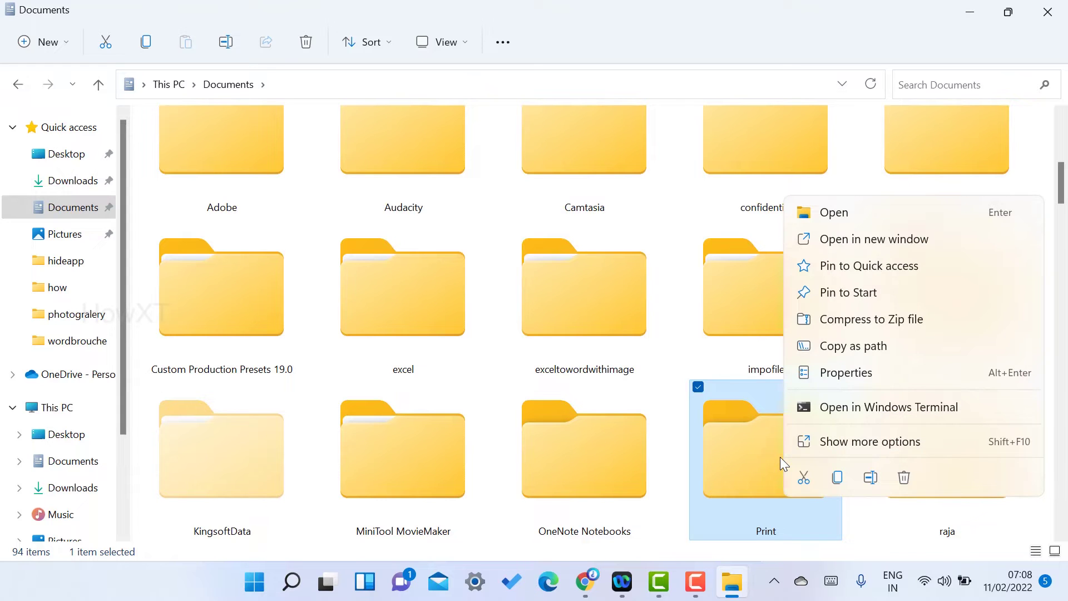
click(841, 378)
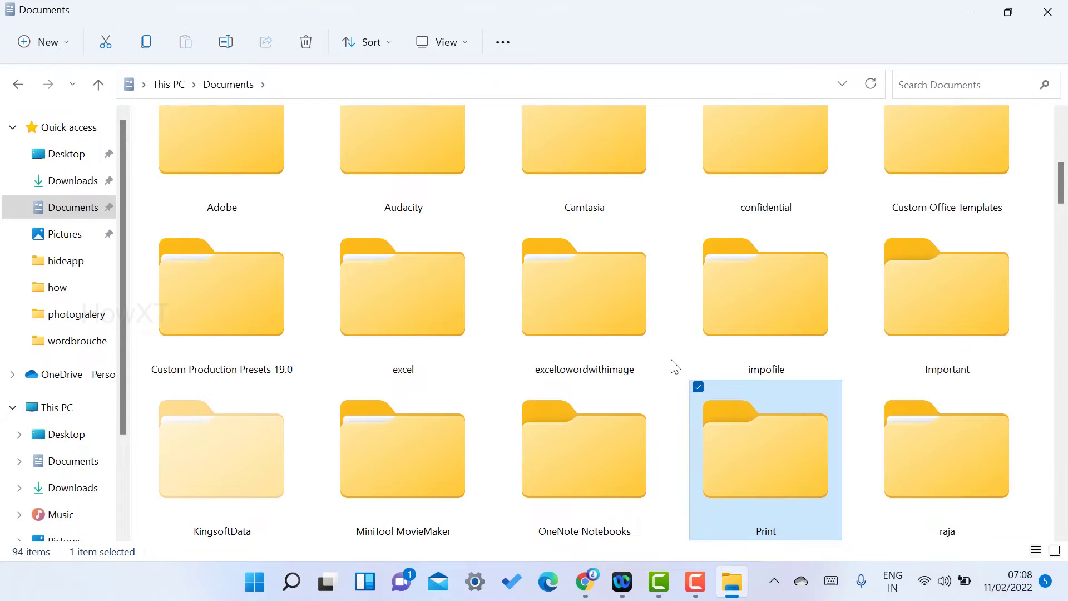
drag(885, 155, 790, 156)
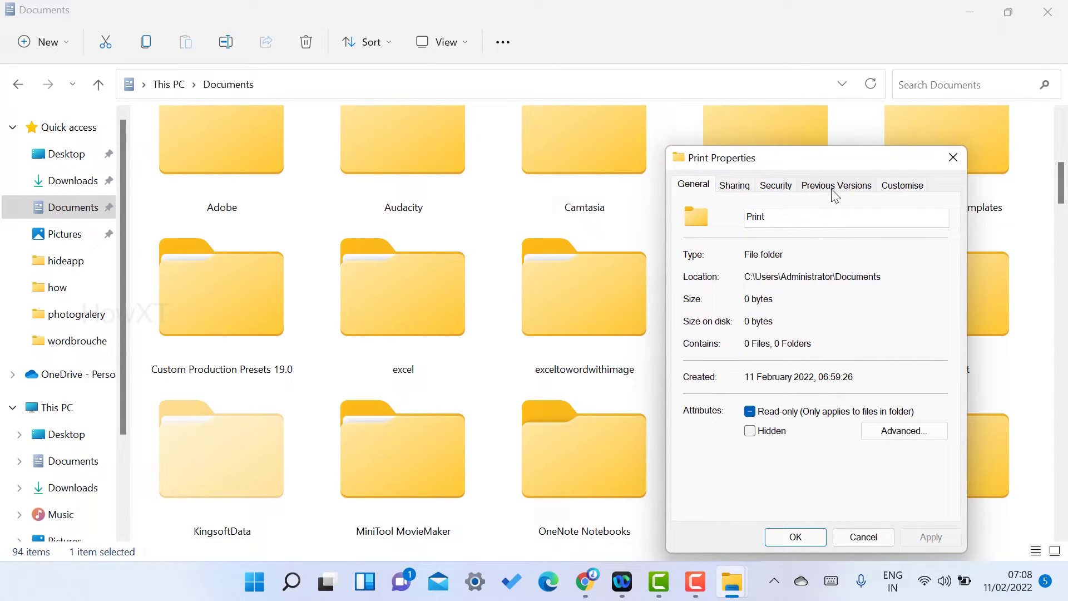
click(903, 190)
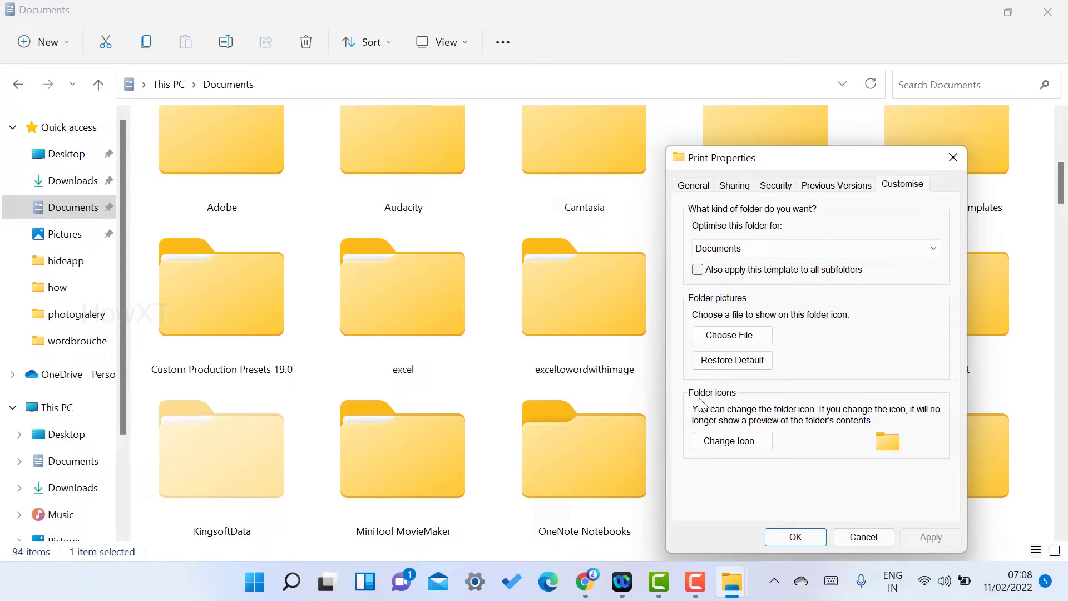
- Assign the Print folder the SHELL32.dll printer icon, apply it and close Properties
click(732, 440)
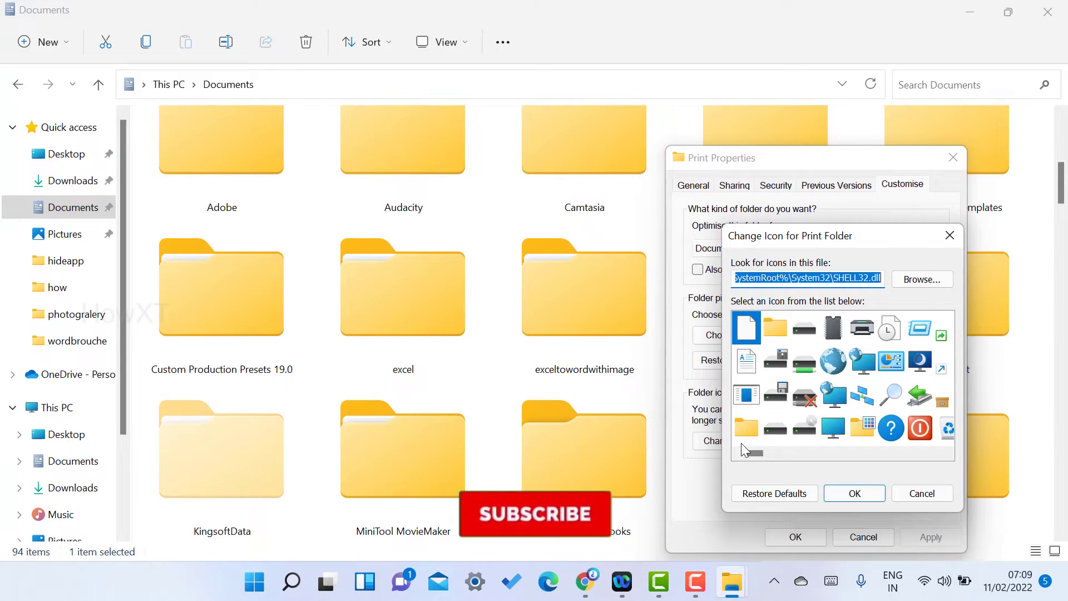
click(862, 327)
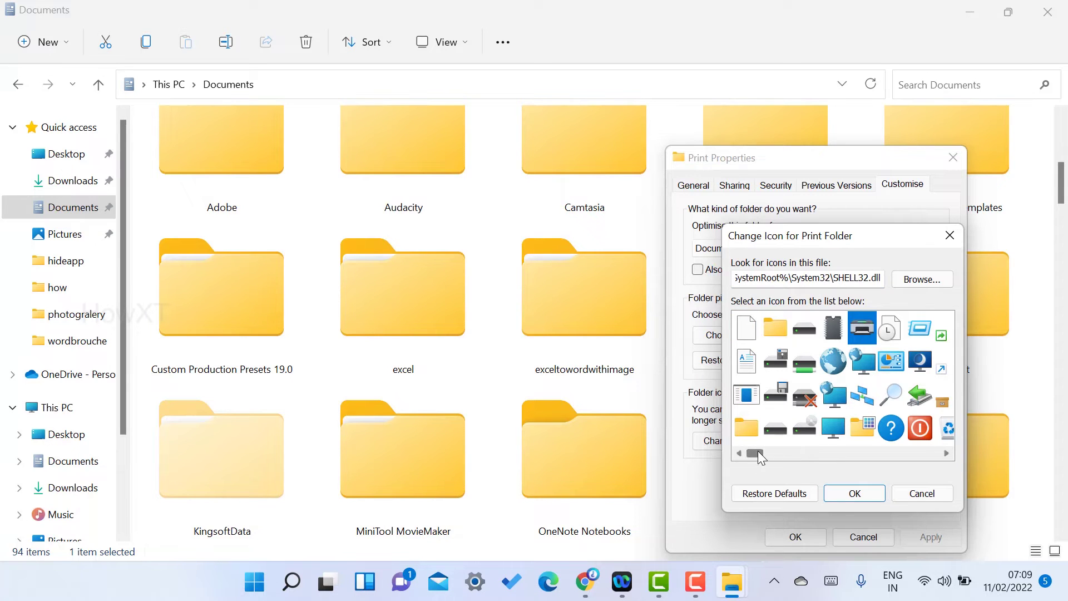
mouse_move(757, 451)
mouse_down()
mouse_move(936, 453)
mouse_move(746, 453)
mouse_up()
click(849, 495)
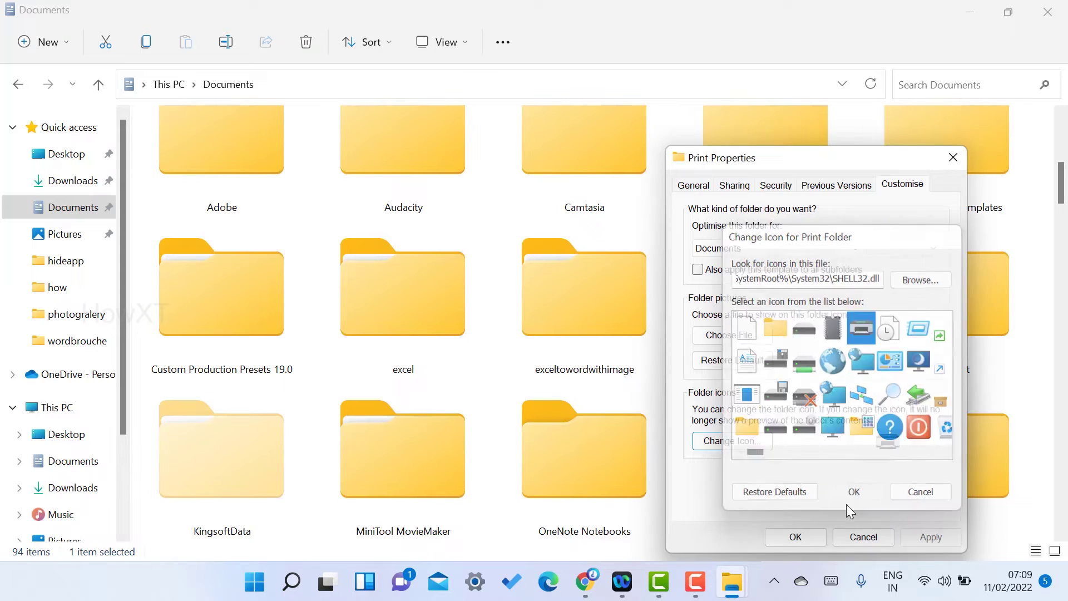
click(926, 537)
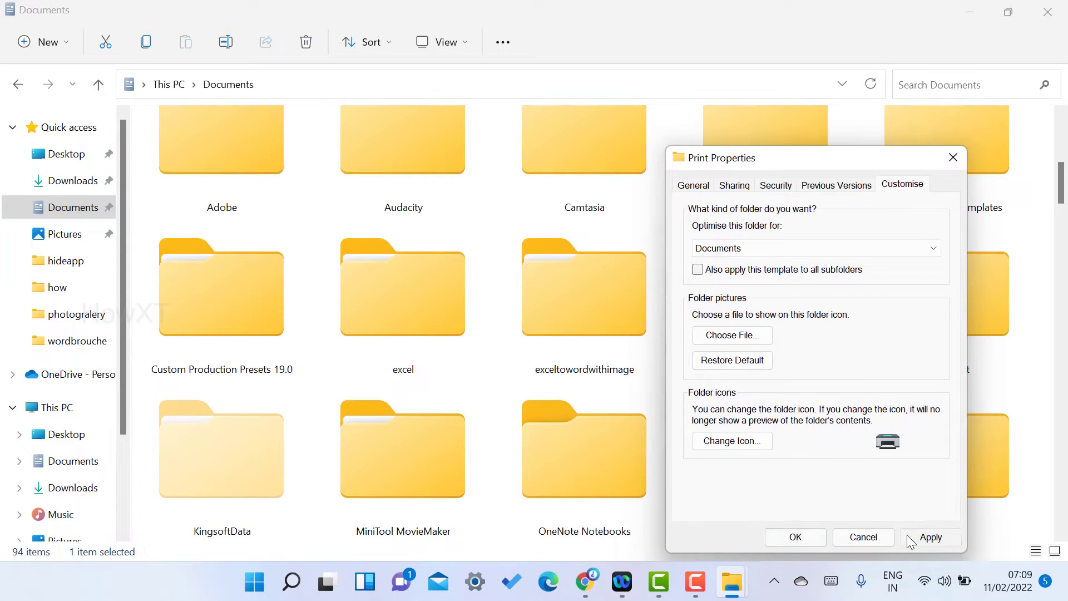
click(809, 543)
click(332, 89)
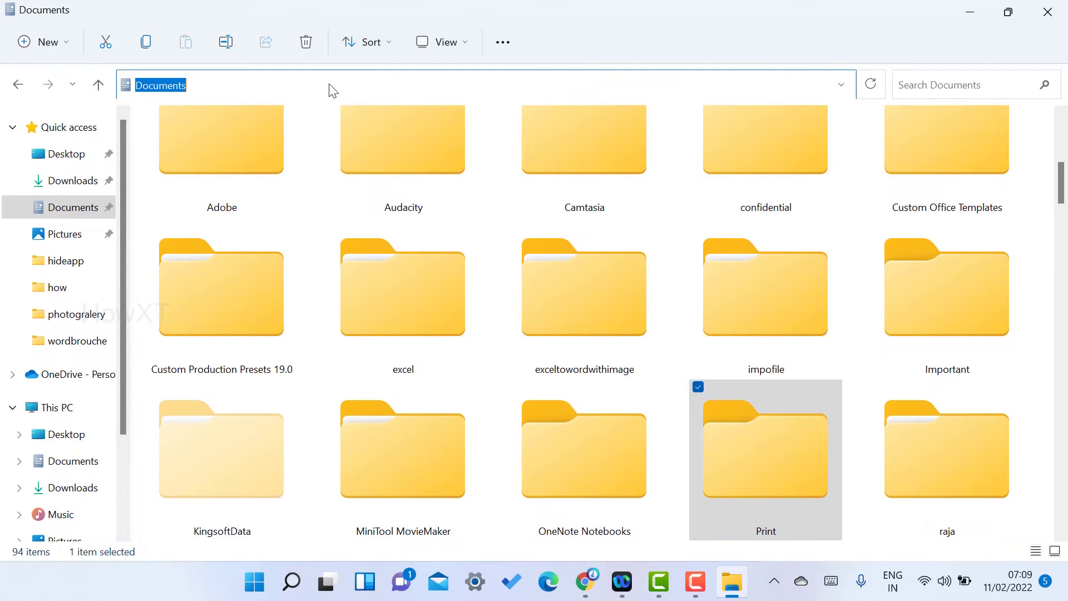
- Refresh Documents, open the printer-icon Print folder to confirm it's empty, and return
key(Return)
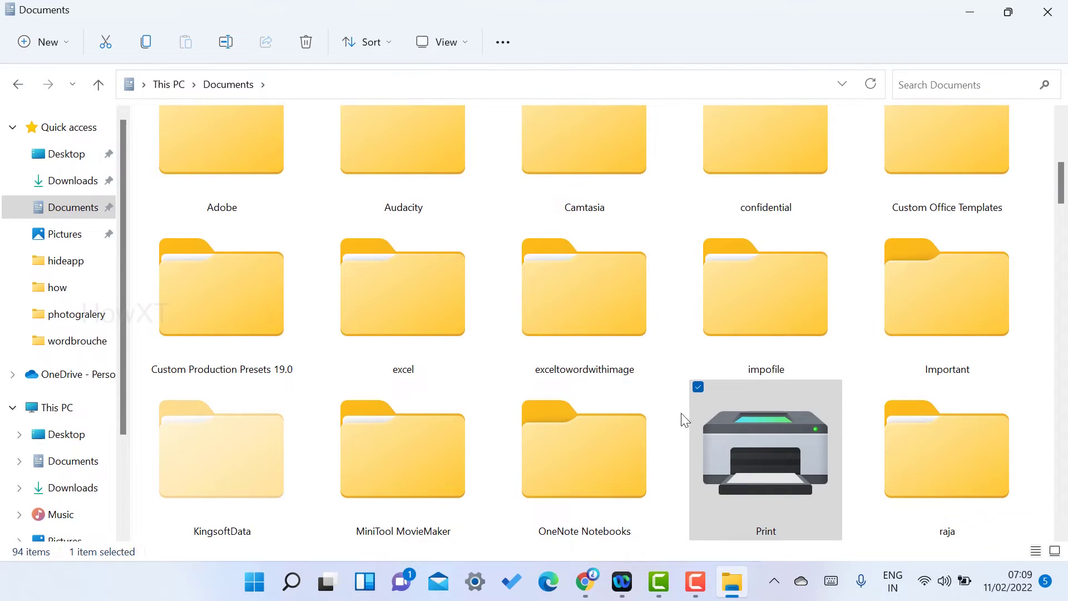
click(763, 413)
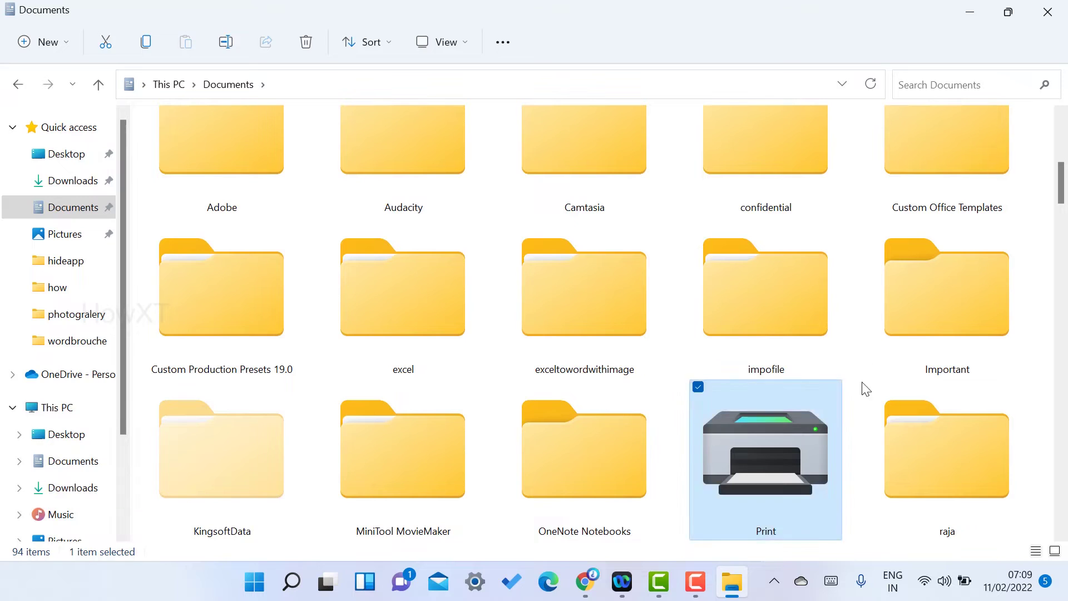
double_click(751, 451)
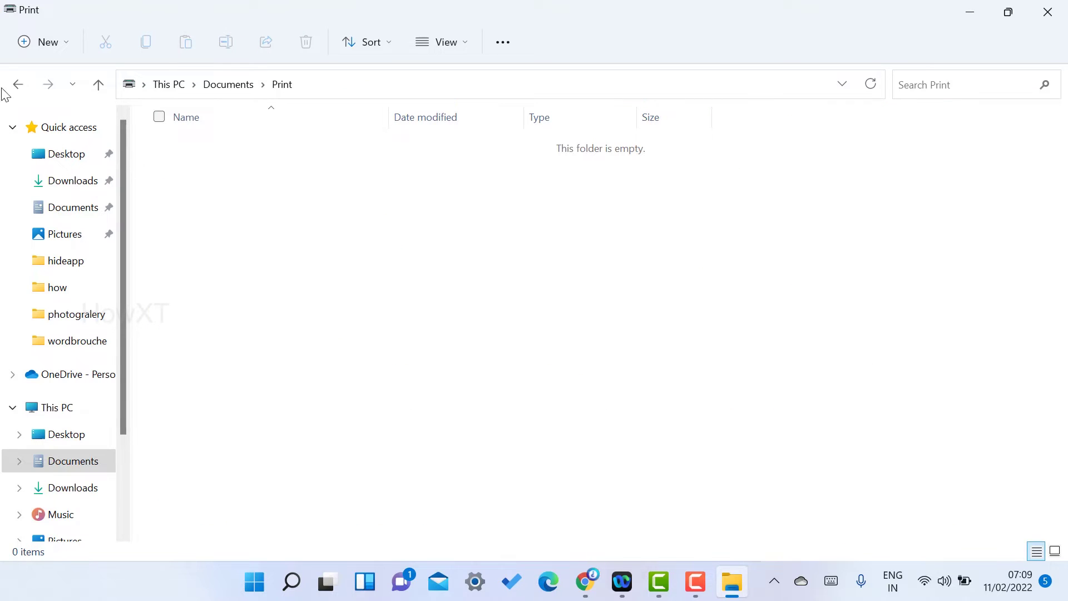
click(18, 85)
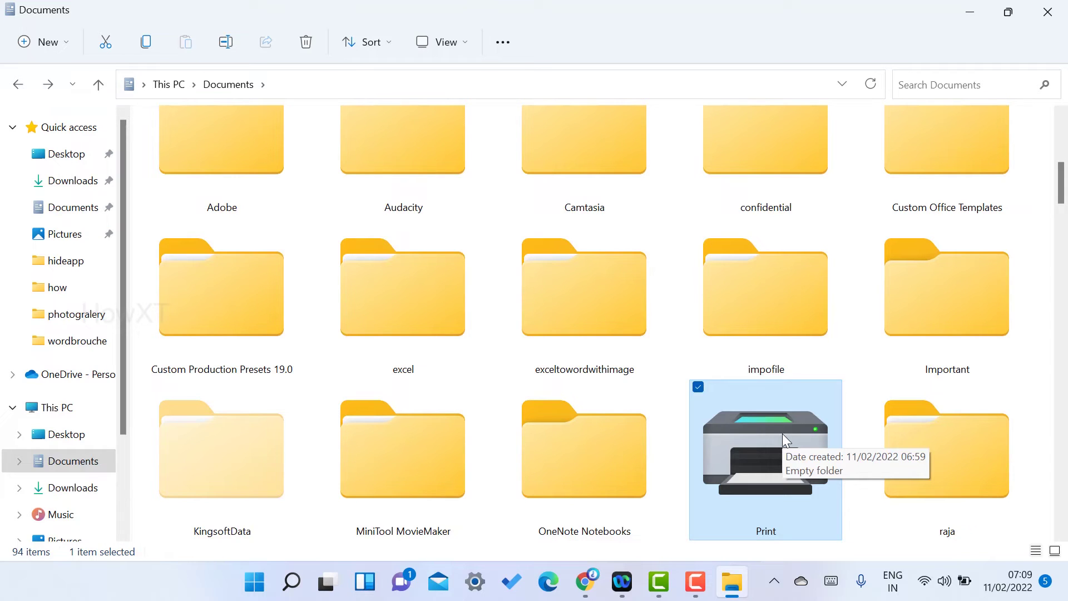
- Open the Important folder's Properties on the Customise tab
click(746, 306)
click(926, 324)
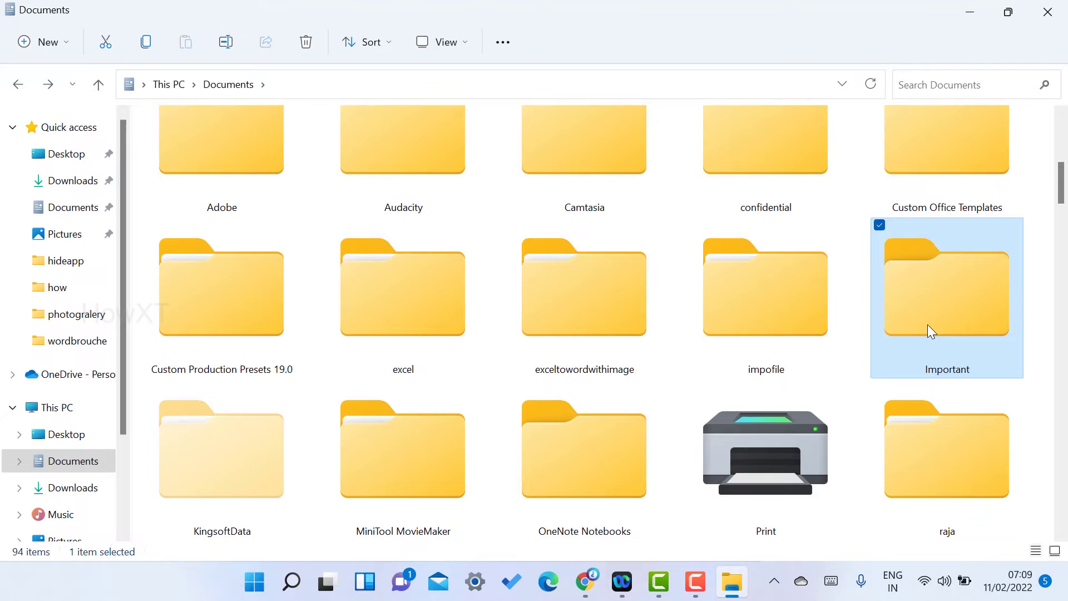
right_click(927, 324)
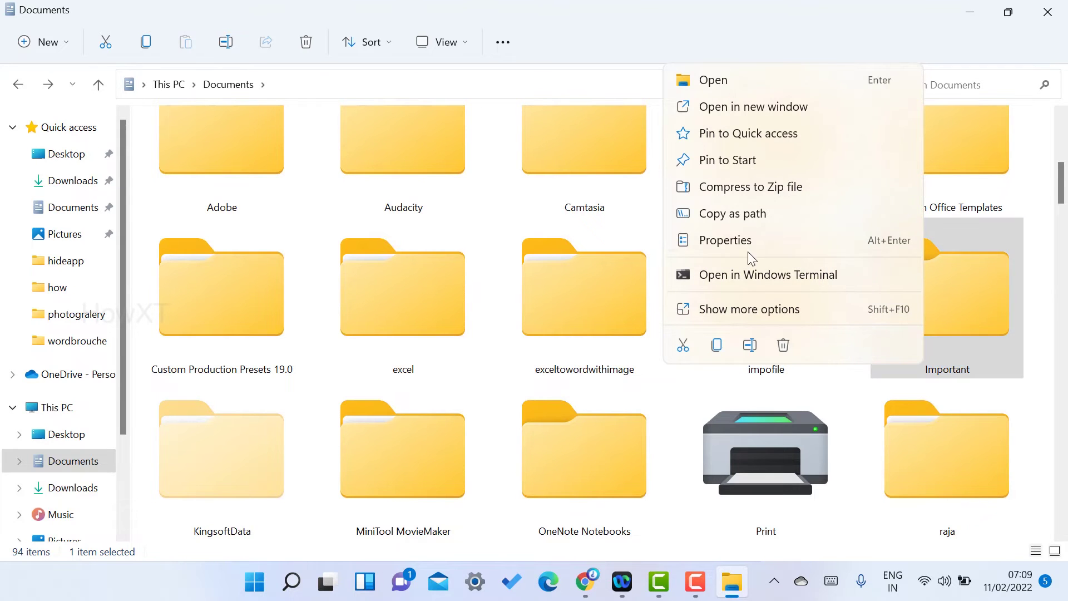
click(729, 243)
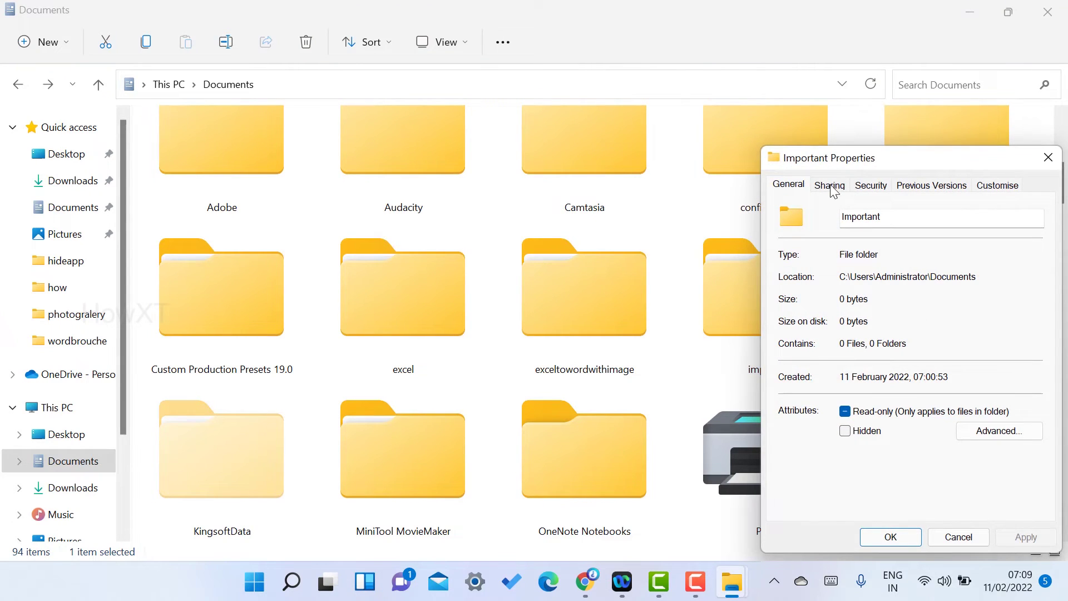
drag(895, 160, 671, 151)
click(772, 176)
- Give Important the red power icon, close Properties and refresh the Documents view
click(606, 432)
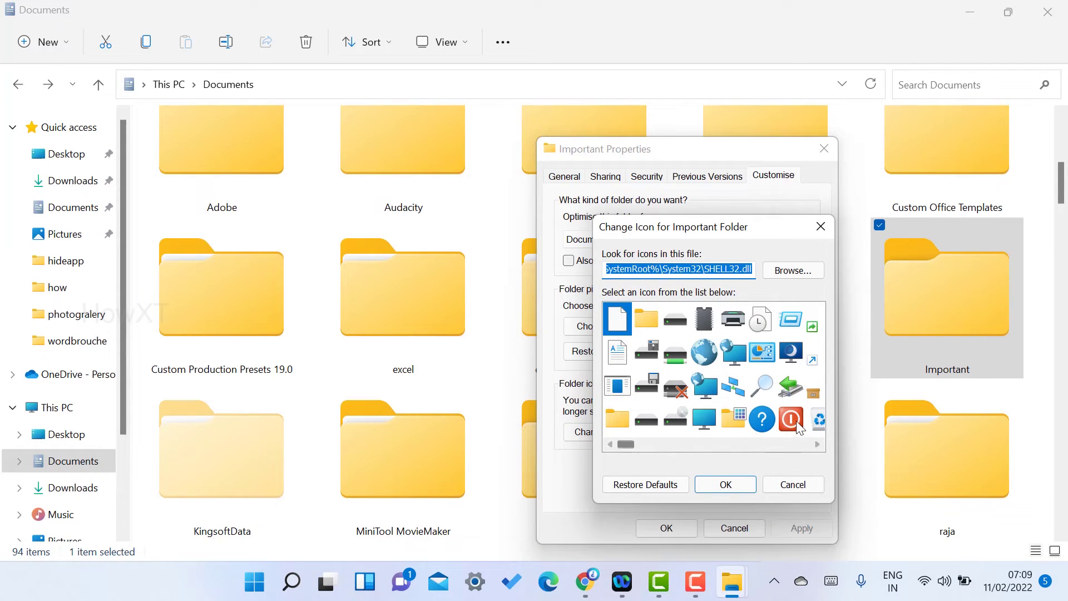
click(792, 419)
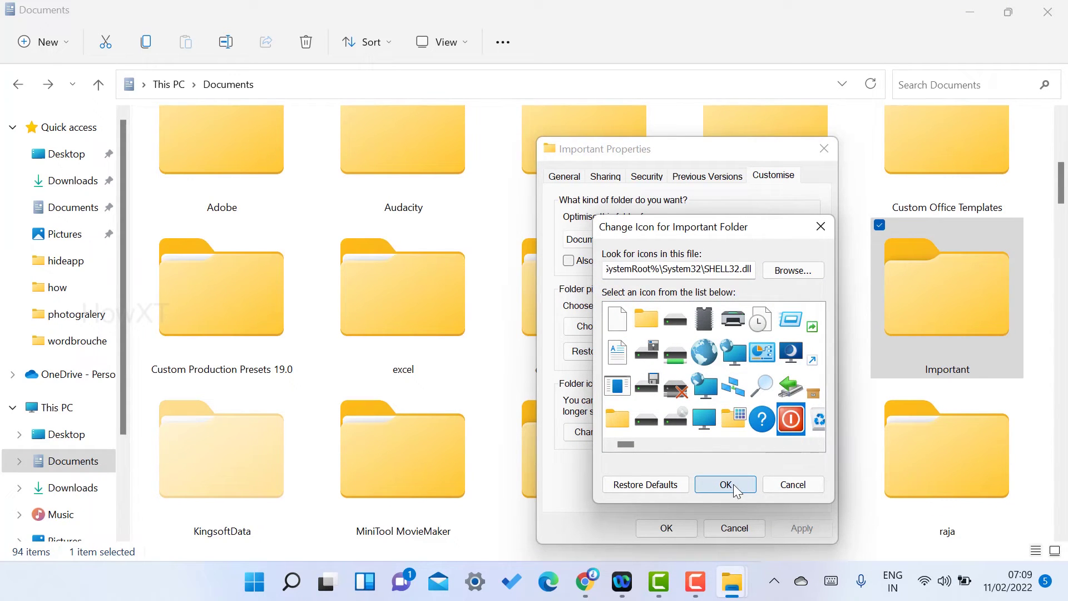
drag(628, 447, 745, 444)
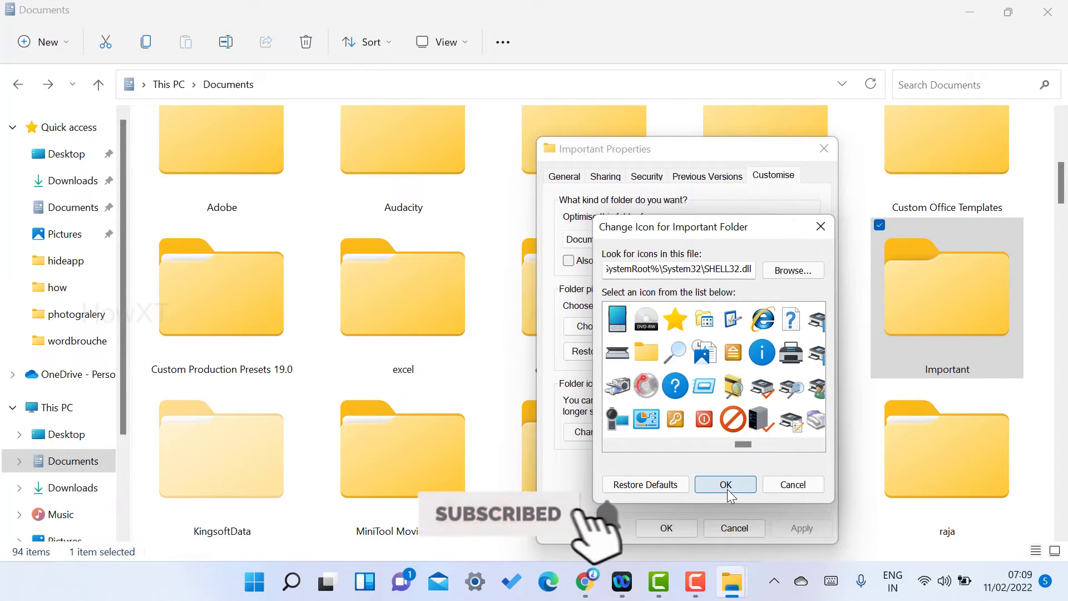
click(726, 489)
click(682, 528)
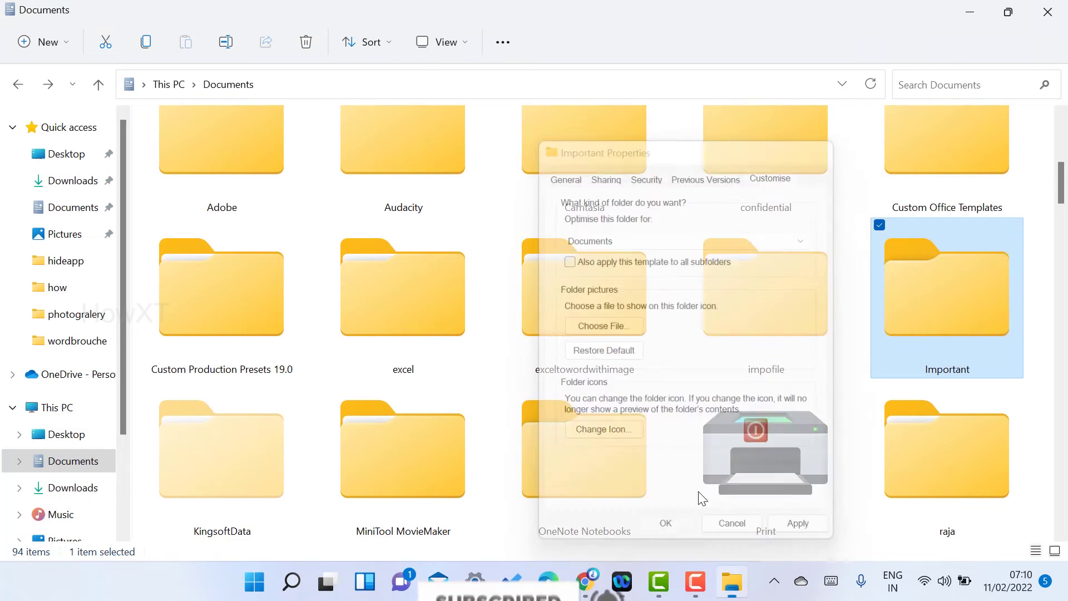
click(292, 85)
key(Return)
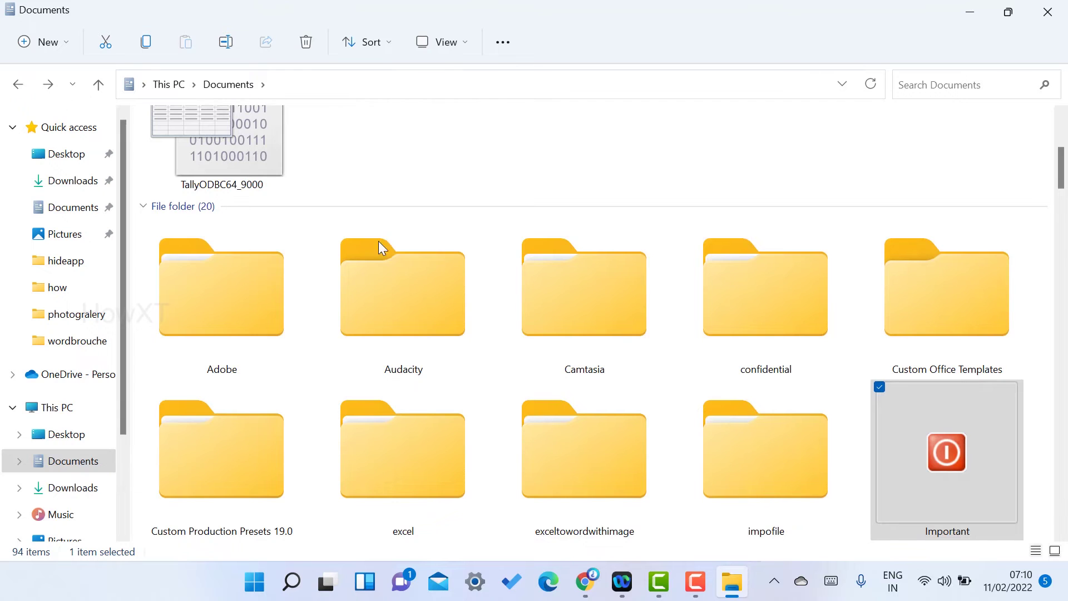
scroll(607, 300, down, 3)
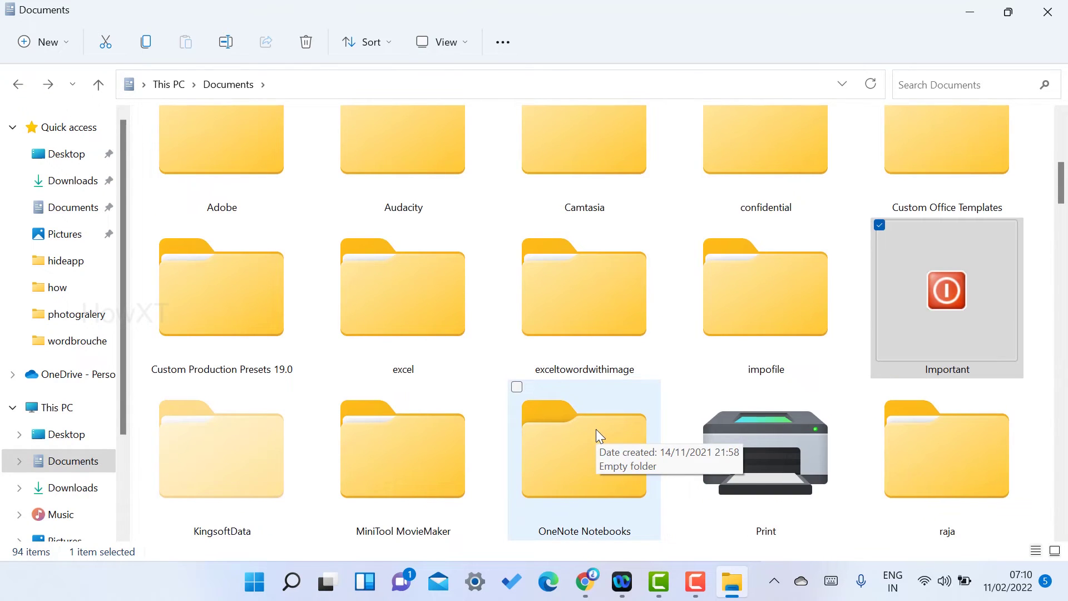
- Open the impofile folder's Properties on the Customise tab
right_click(769, 306)
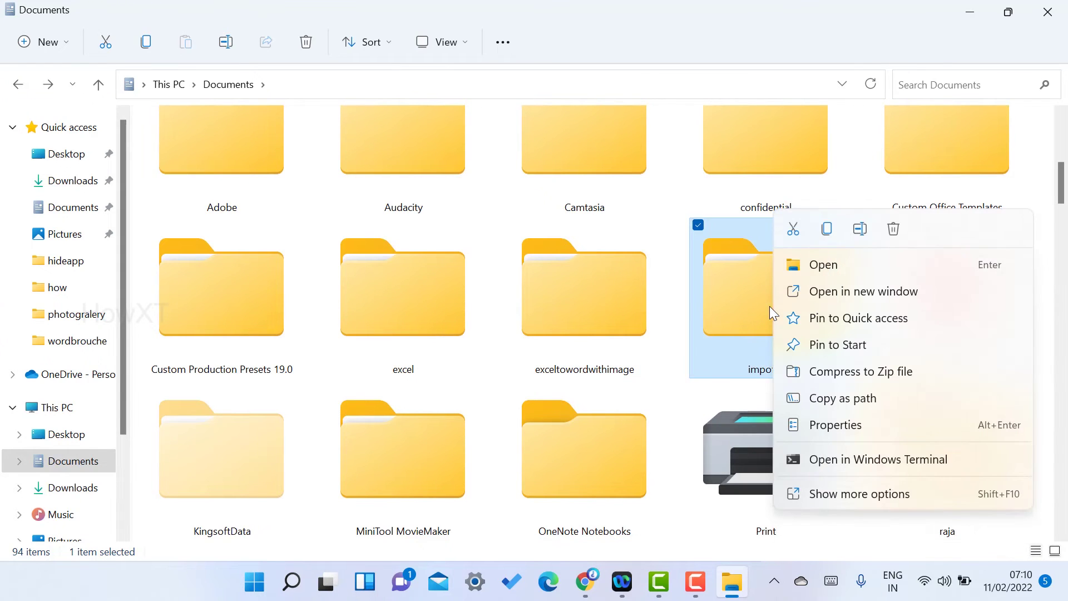
click(817, 424)
drag(932, 163, 563, 124)
click(637, 146)
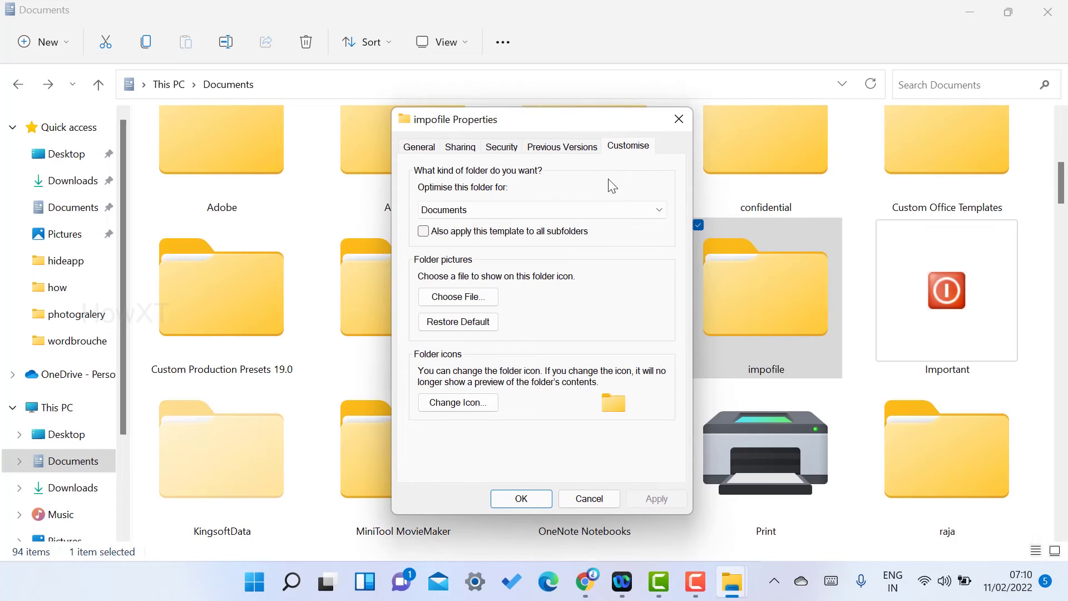
- Assign impofile the film-strip video icon, apply it and close Properties
click(457, 401)
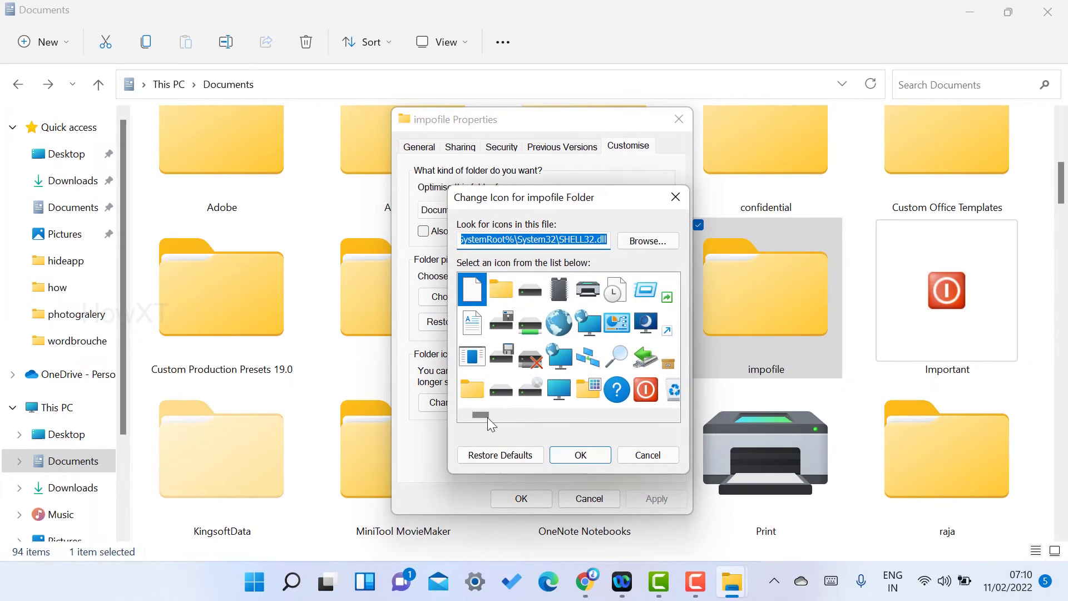
drag(488, 417, 665, 418)
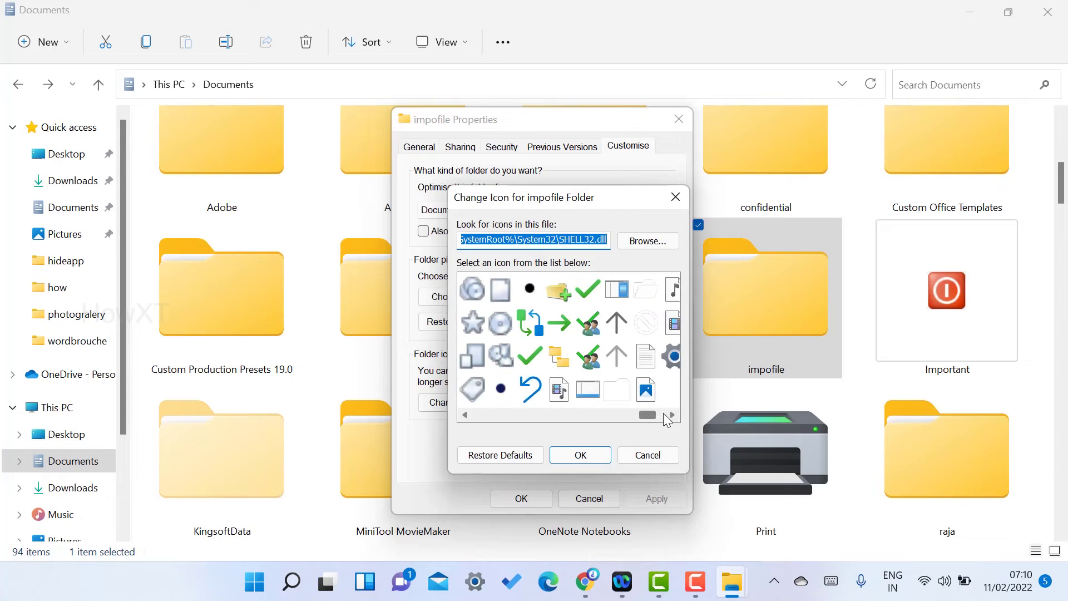
click(670, 415)
click(559, 323)
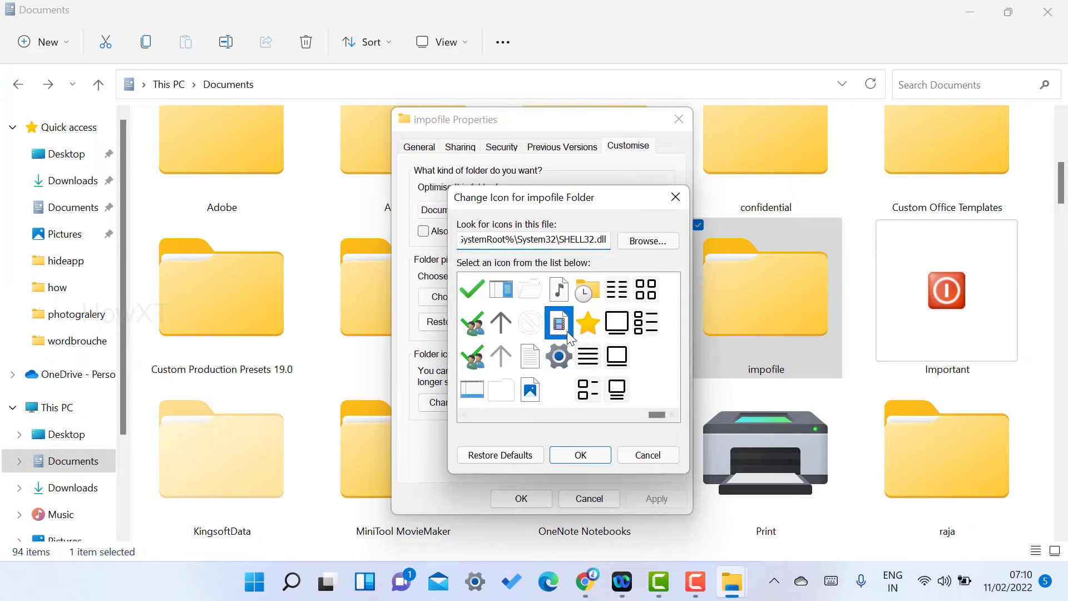
click(591, 459)
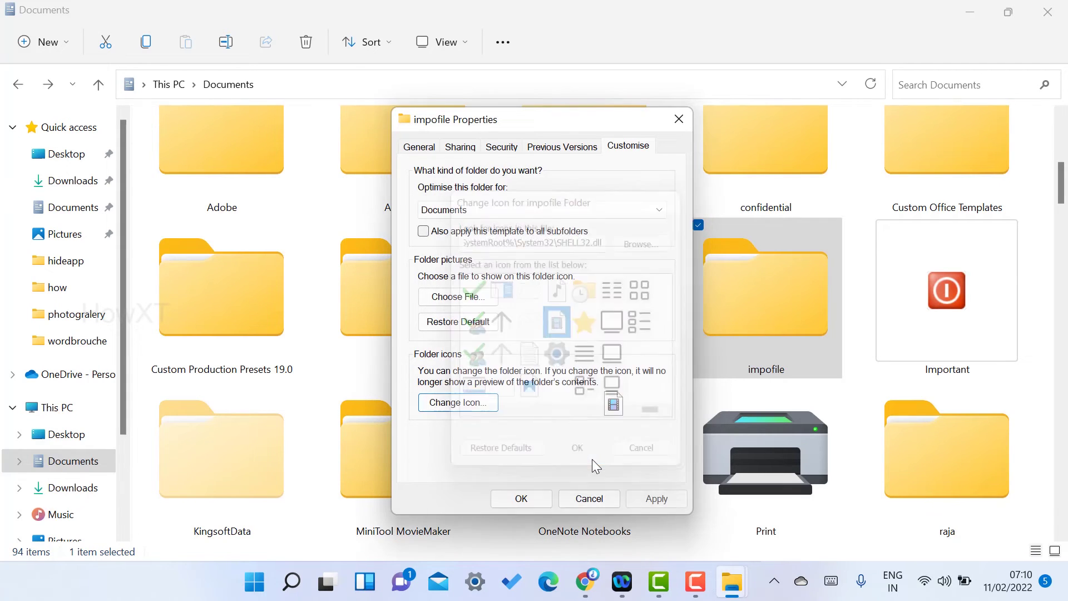
click(678, 500)
click(521, 498)
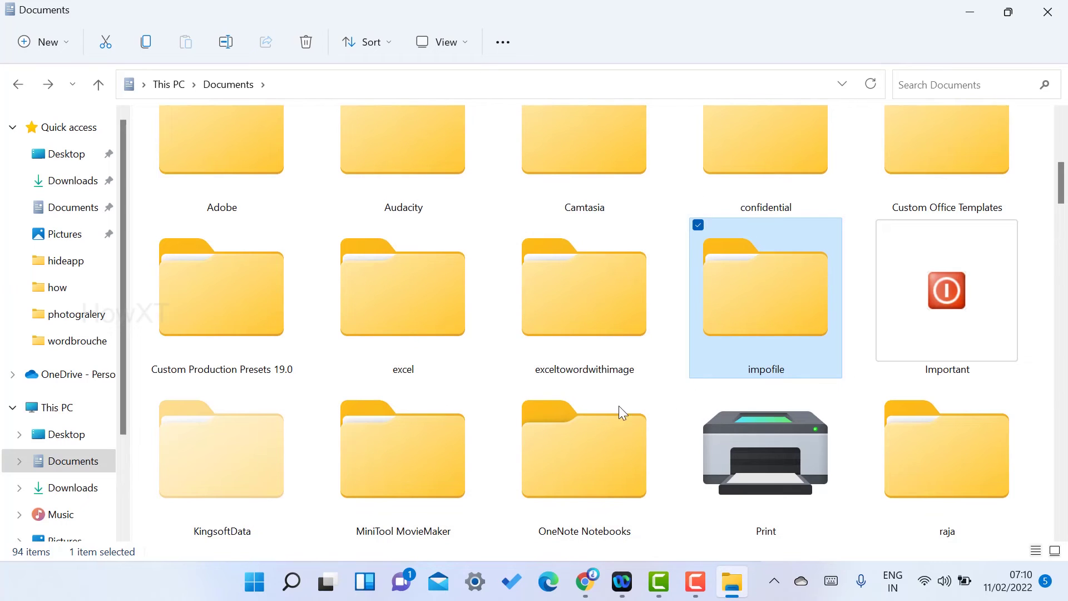
click(322, 83)
- Reload Documents and scroll to check impofile's new film-strip video icon
key(Return)
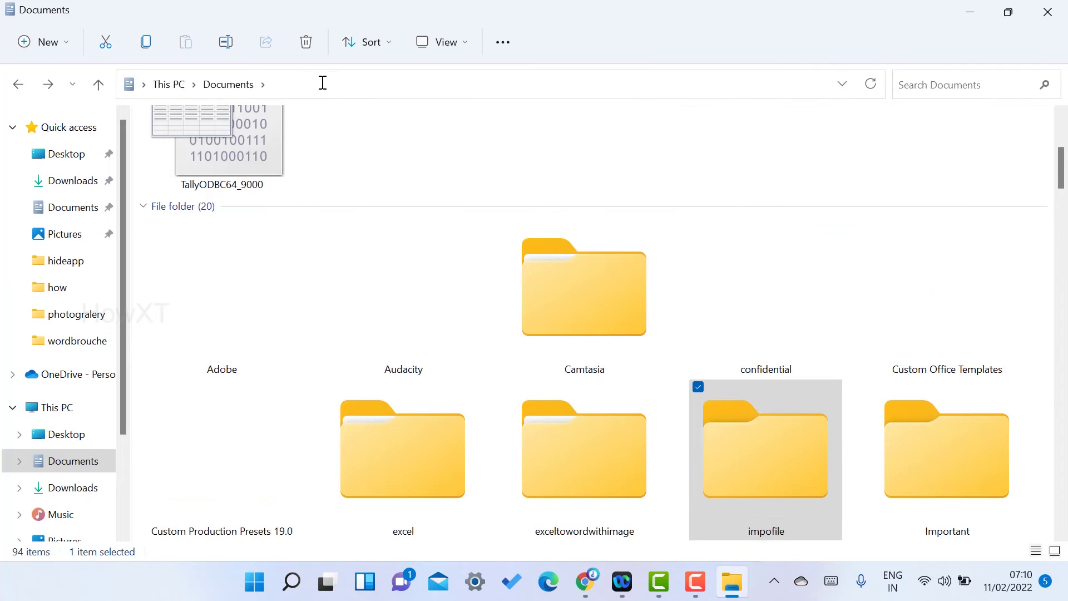
scroll(731, 328, down, 5)
scroll(726, 289, up, 2)
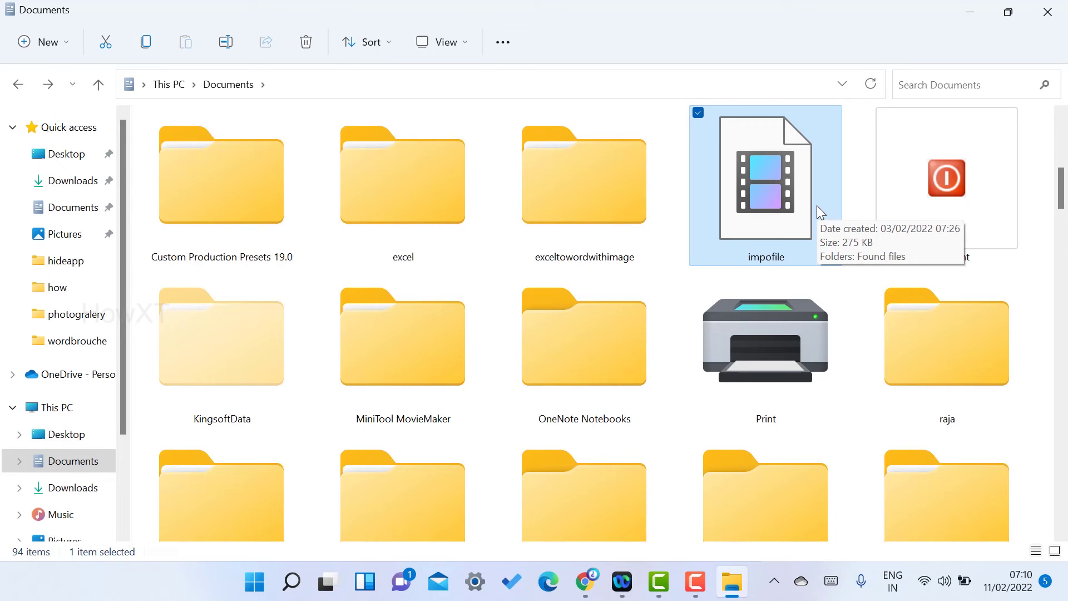
- Restore the Important folder's default icon with Restore Defaults, then refresh Documents
right_click(903, 178)
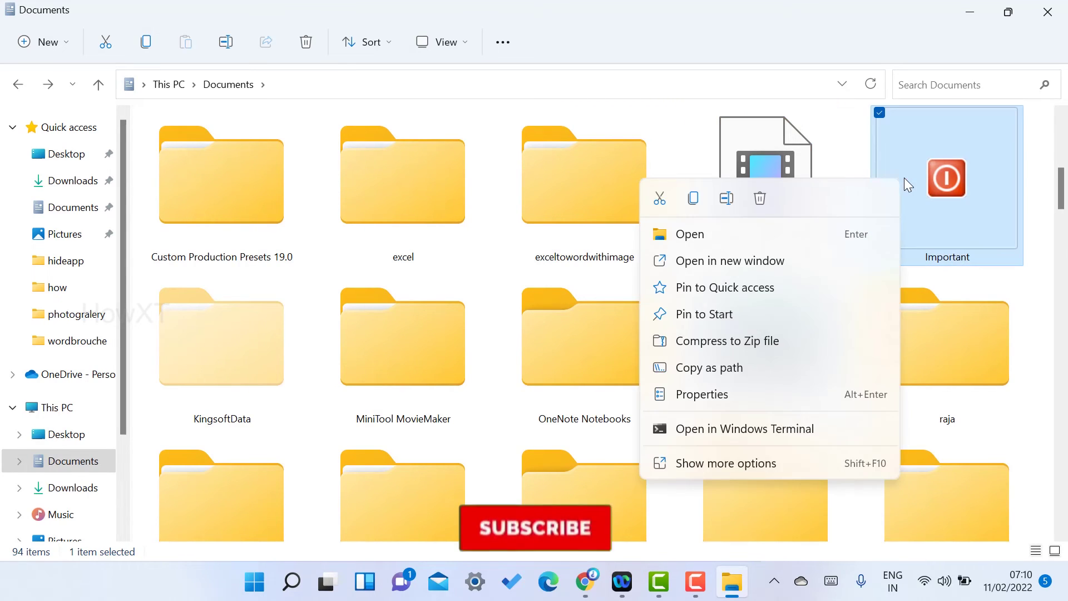
click(736, 393)
click(997, 186)
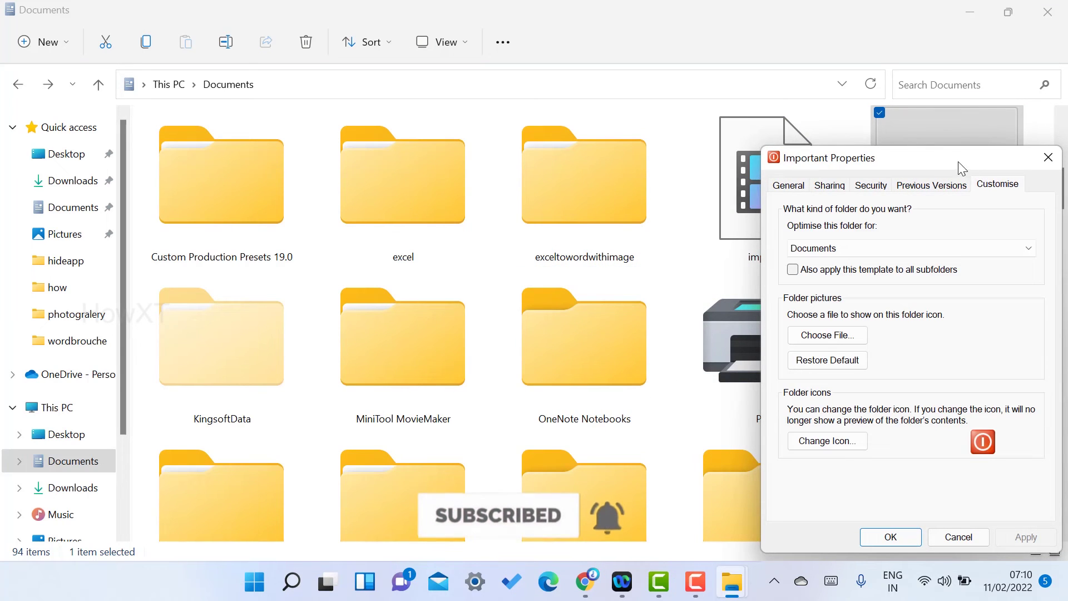
drag(946, 157, 654, 136)
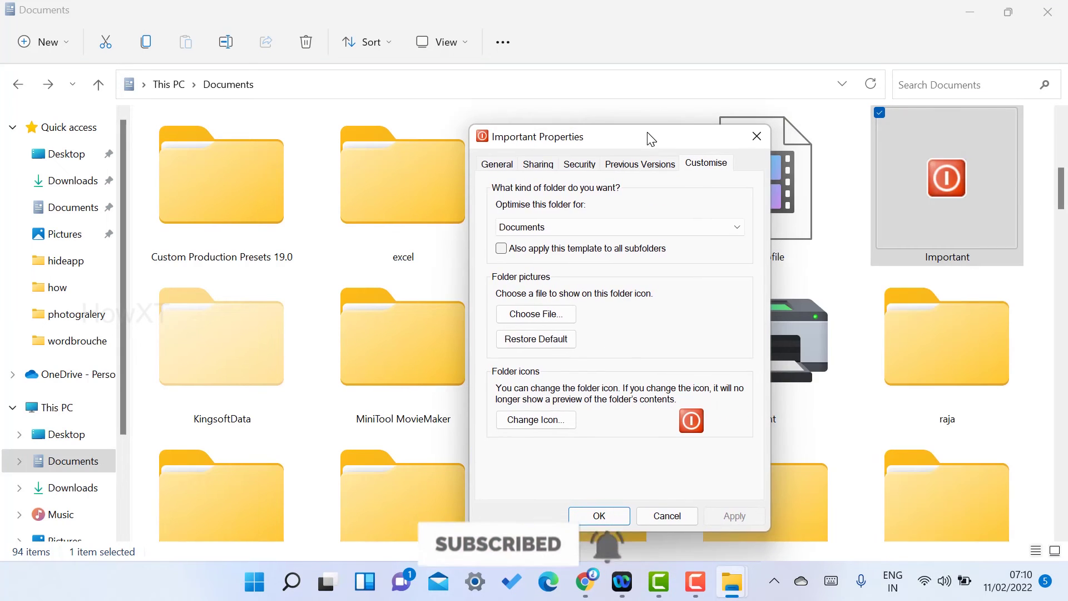
click(542, 421)
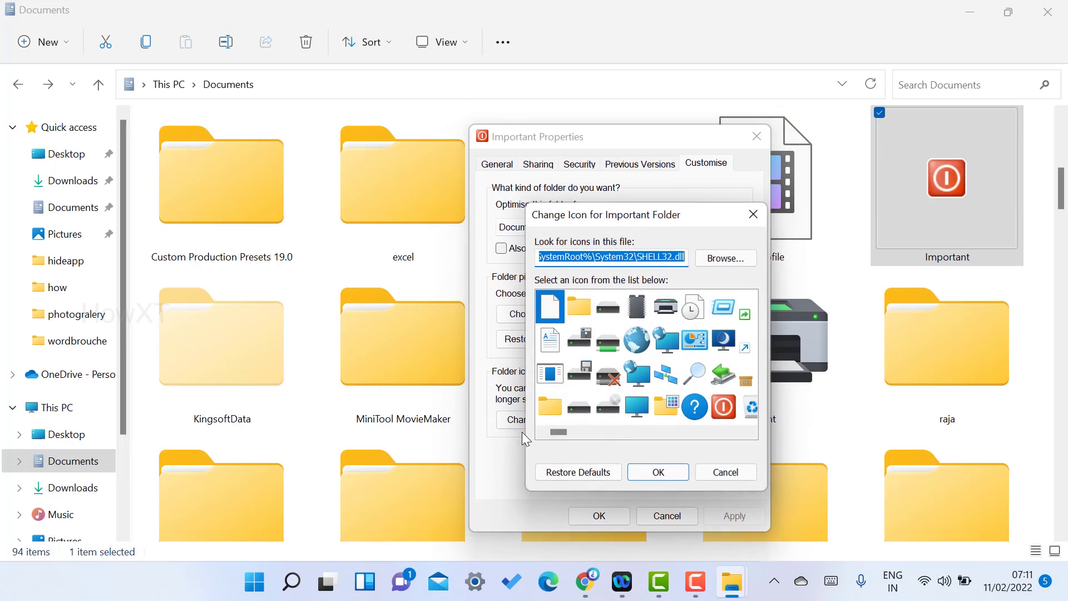
click(561, 475)
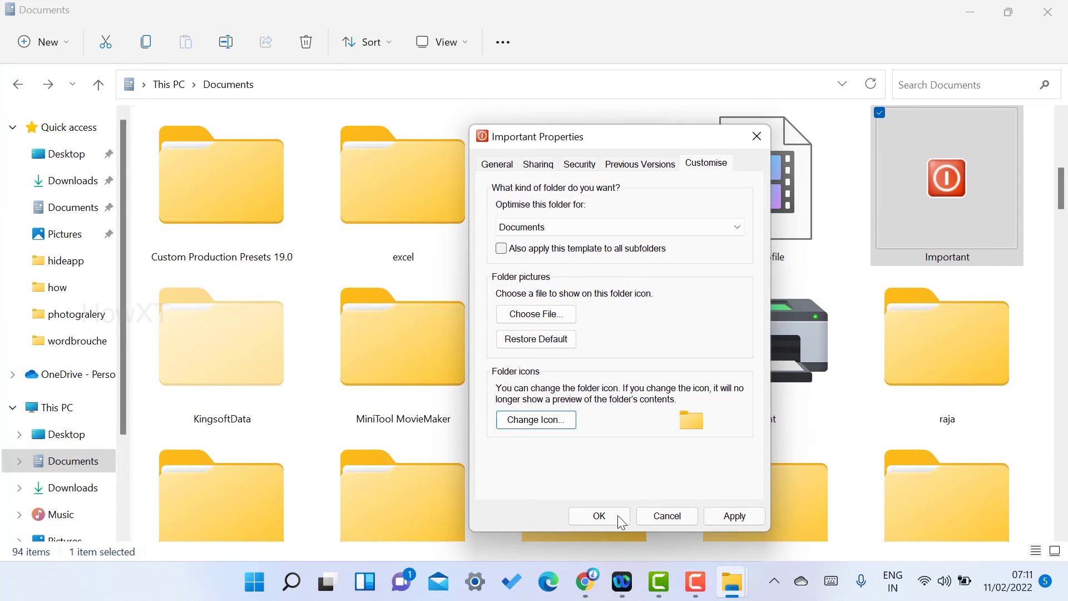
click(612, 516)
click(418, 91)
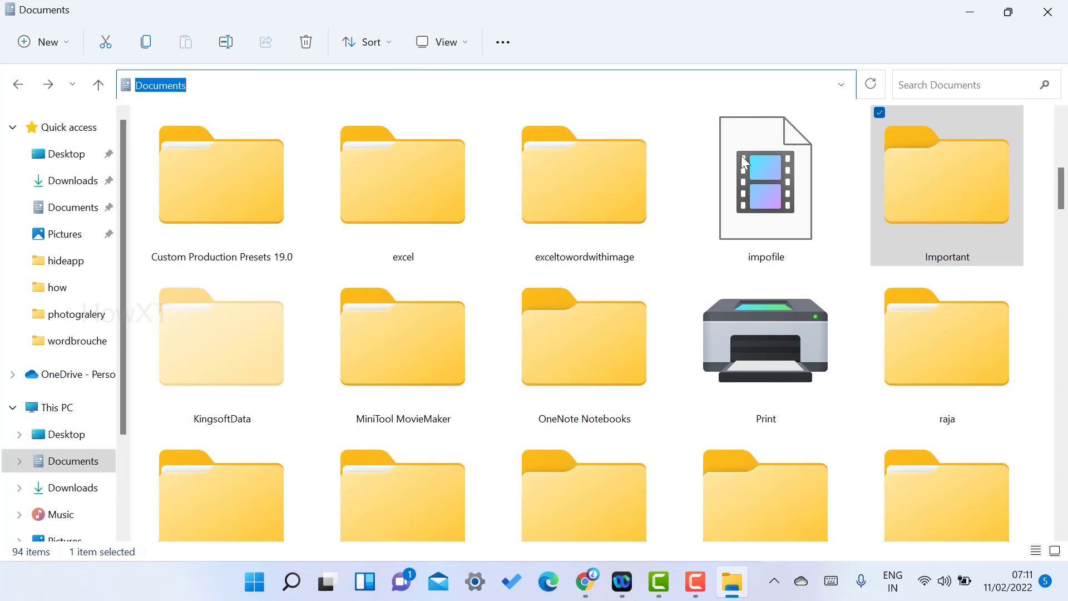